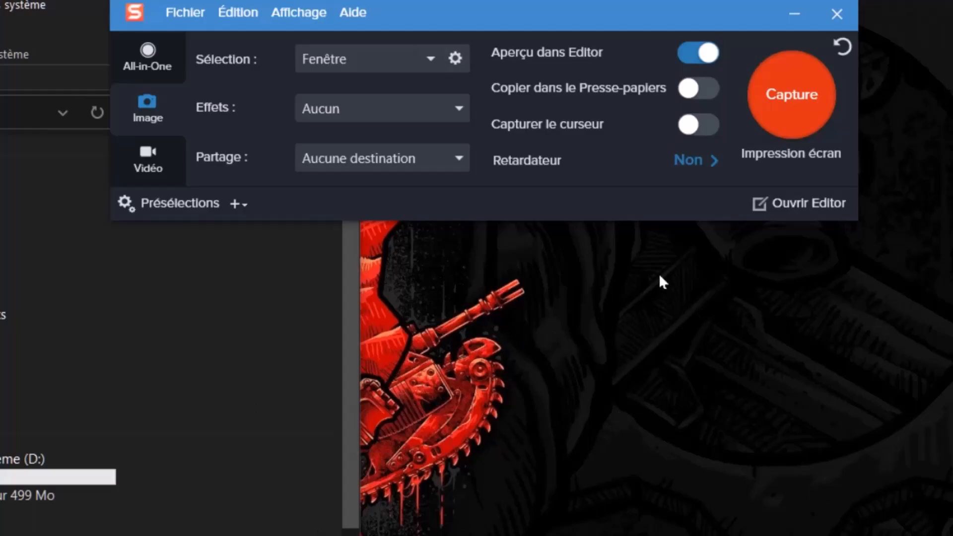
Apply the Filigrane effect to image captures and choose informaticsclubs.png as the watermark image.
click(459, 110)
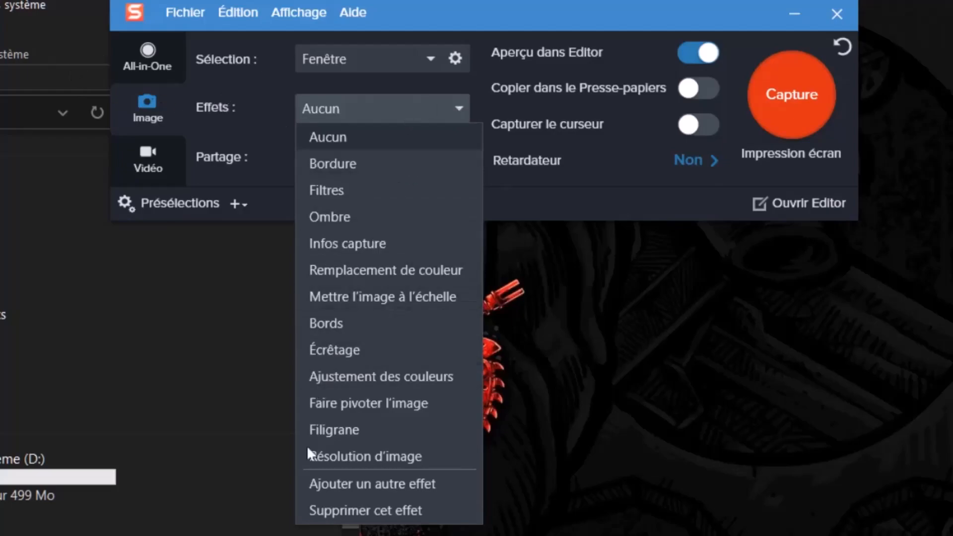
click(344, 431)
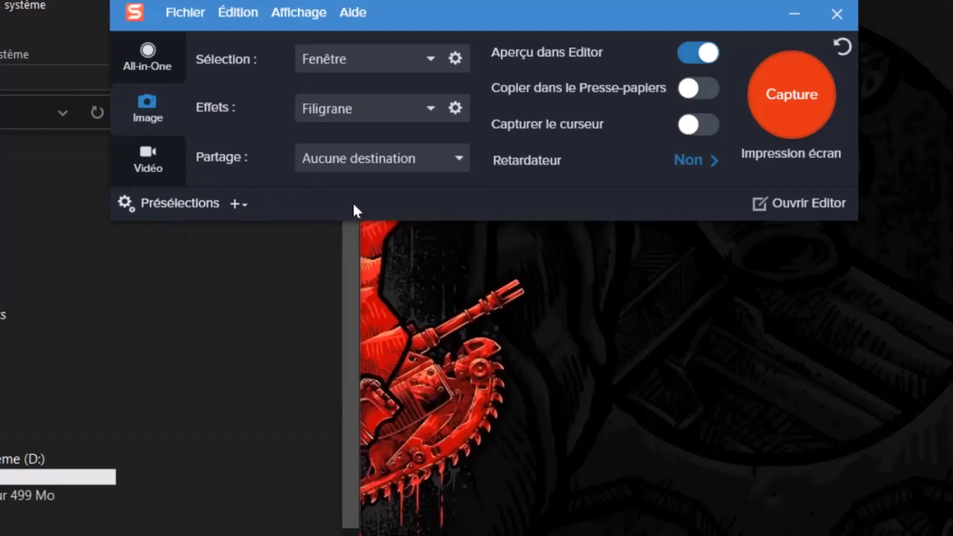
click(456, 108)
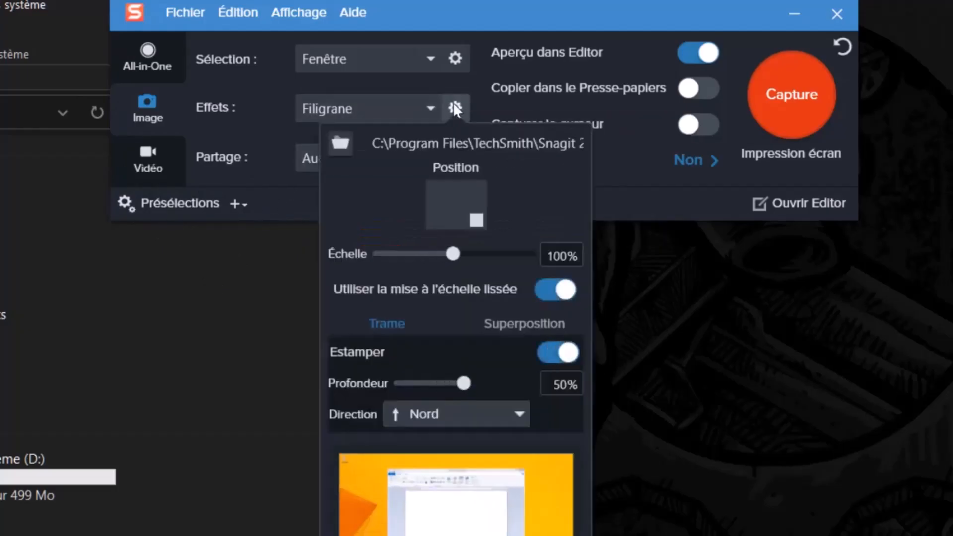
click(340, 144)
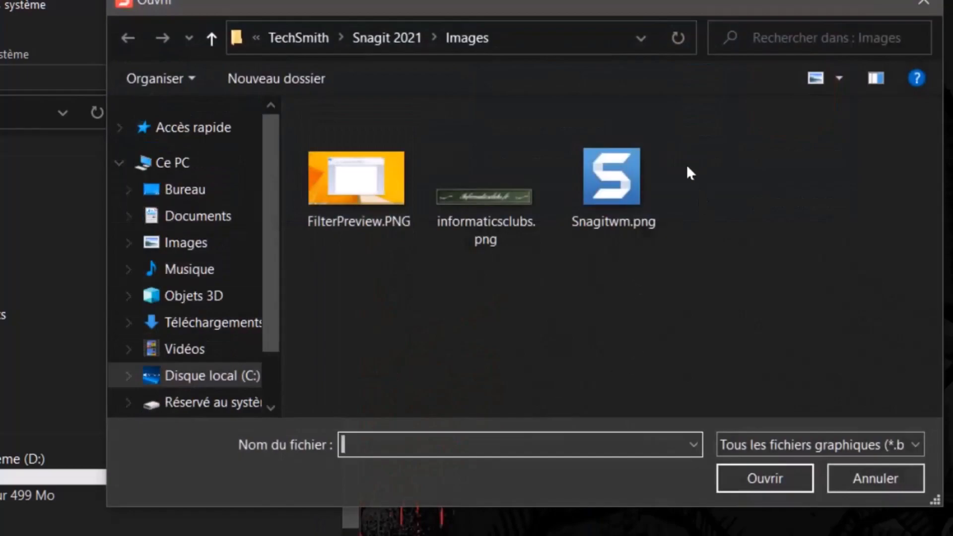
click(618, 180)
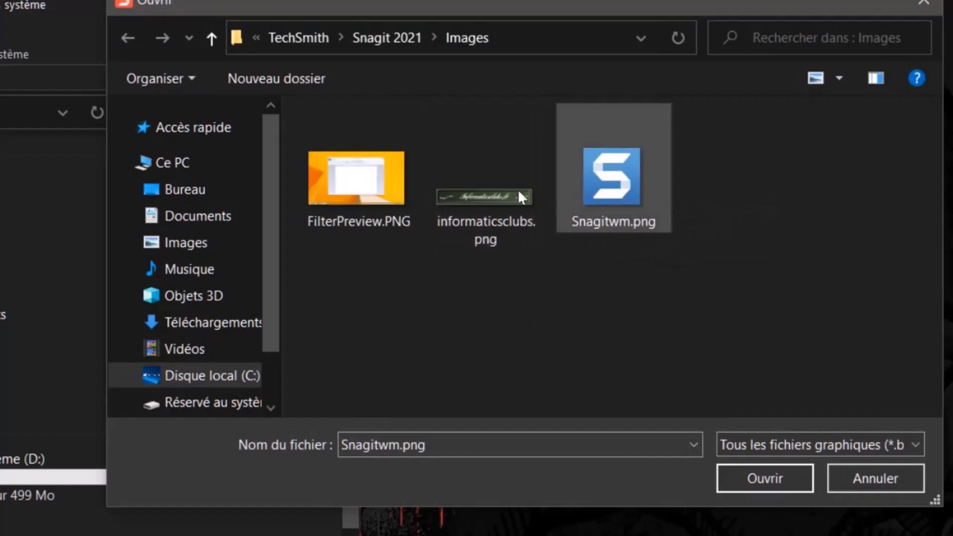
click(493, 195)
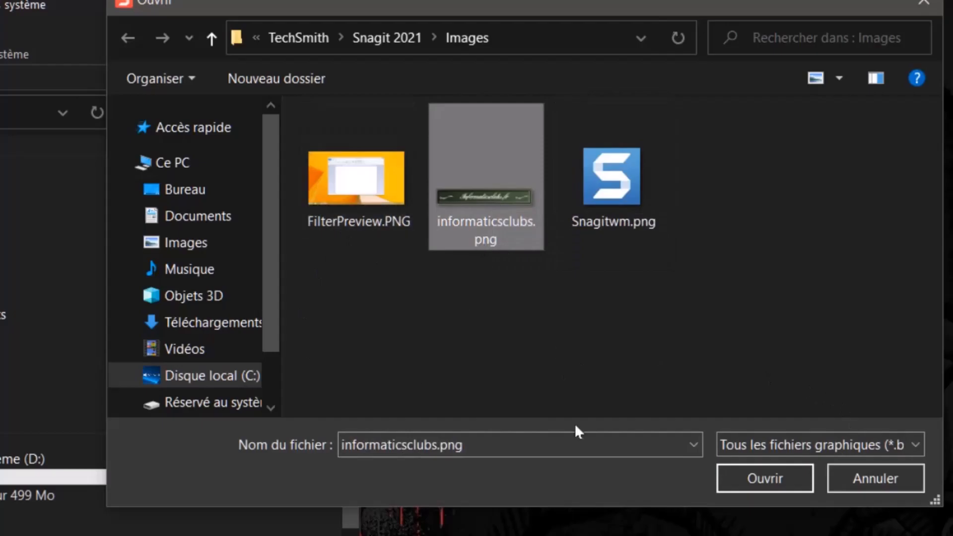
click(738, 482)
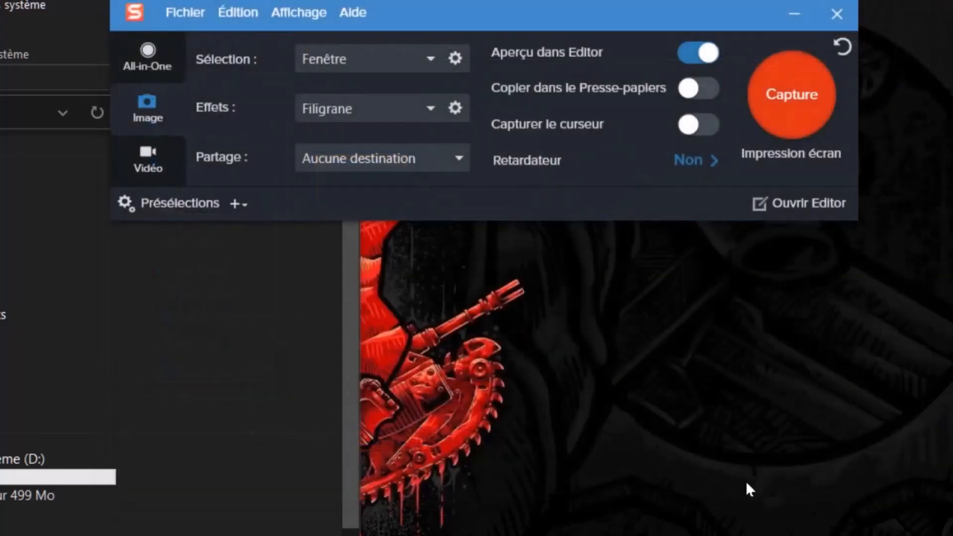
Turn off Estamper for the watermark and switch its mode from Trame to Superposition.
click(456, 109)
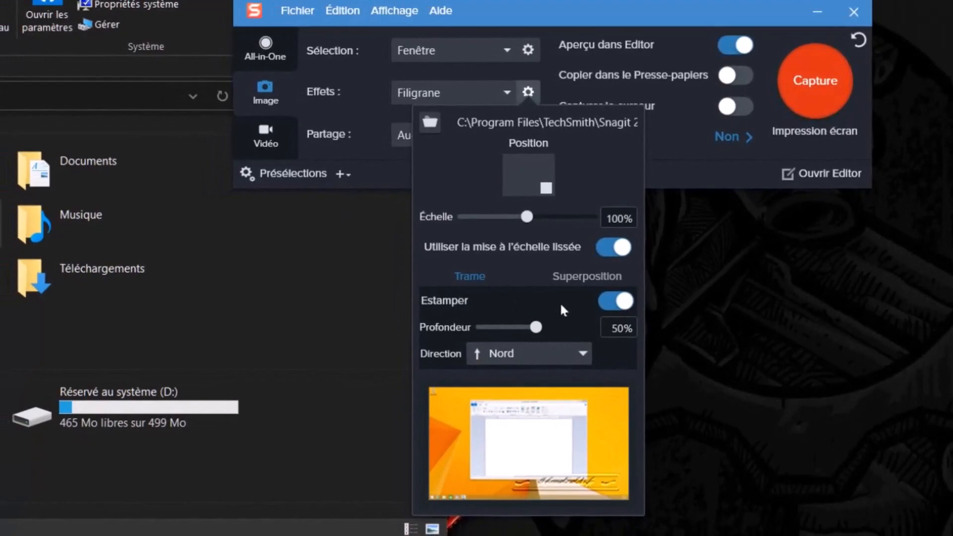
click(607, 303)
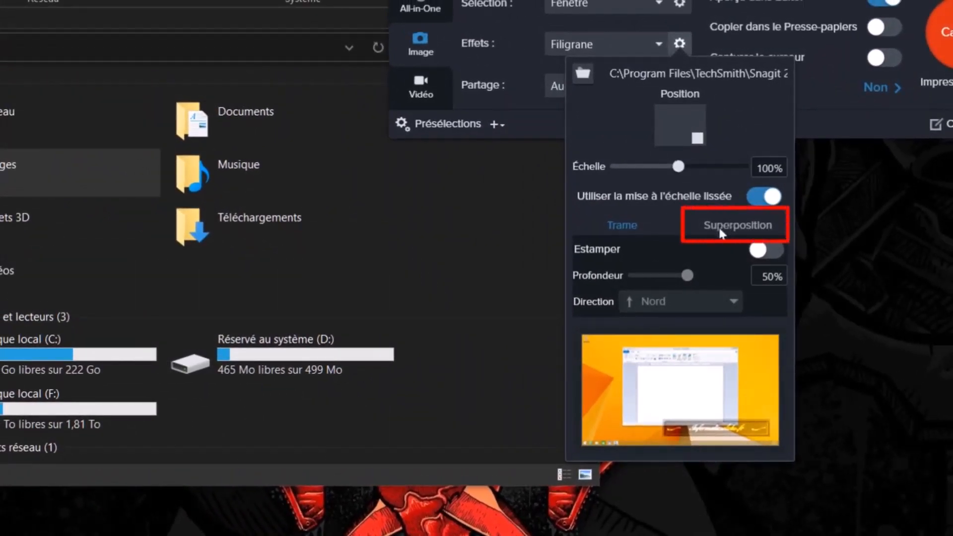
click(720, 225)
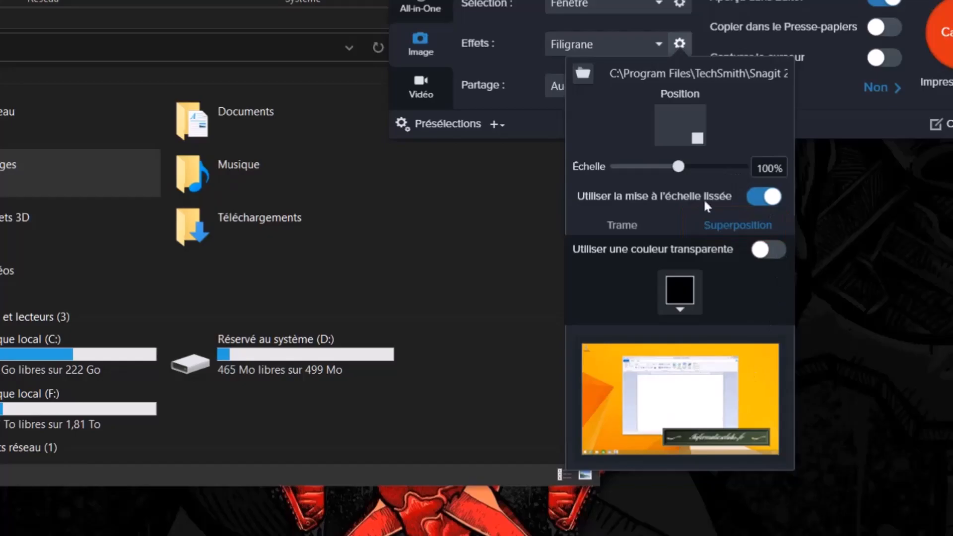
Reopen the Filigrane settings and position the watermark flush in the bottom-right corner of the captured image.
click(329, 2)
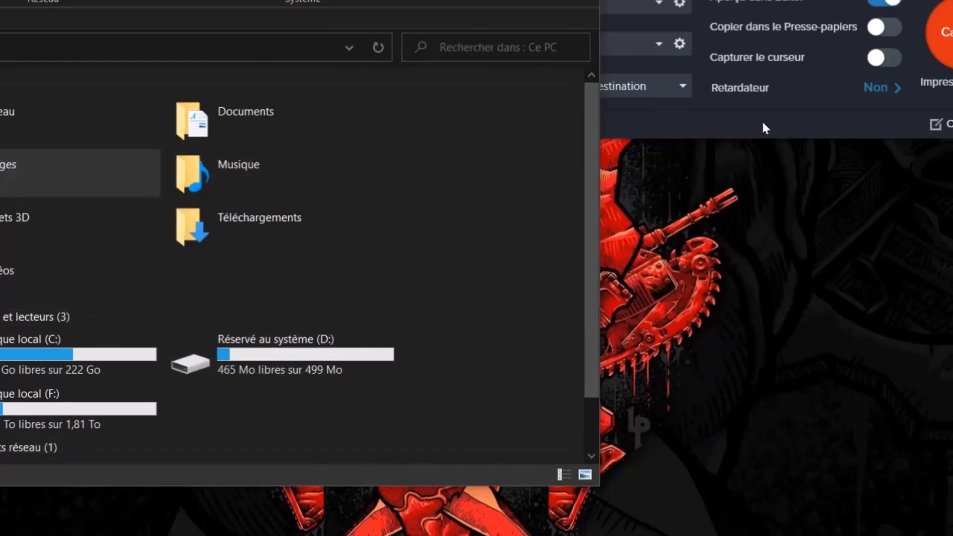
click(774, 3)
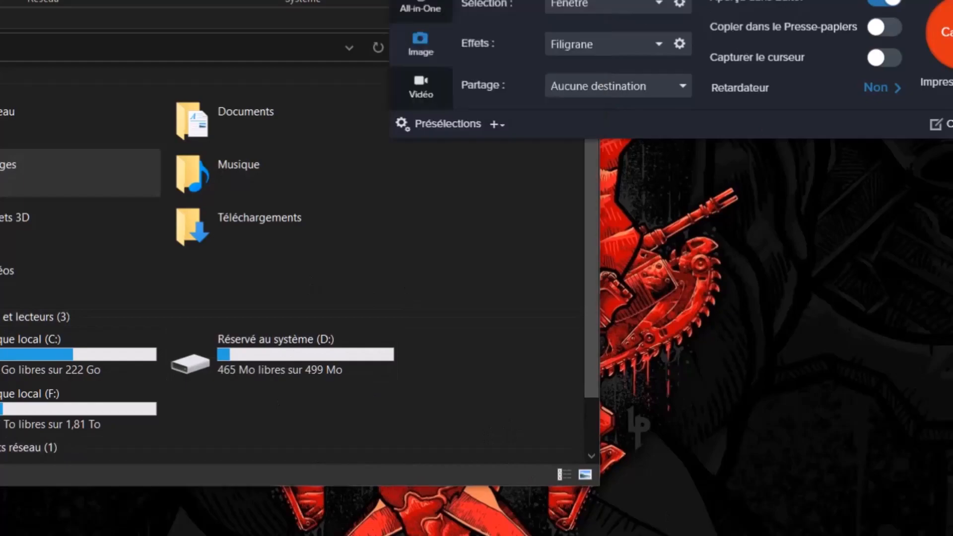
click(683, 42)
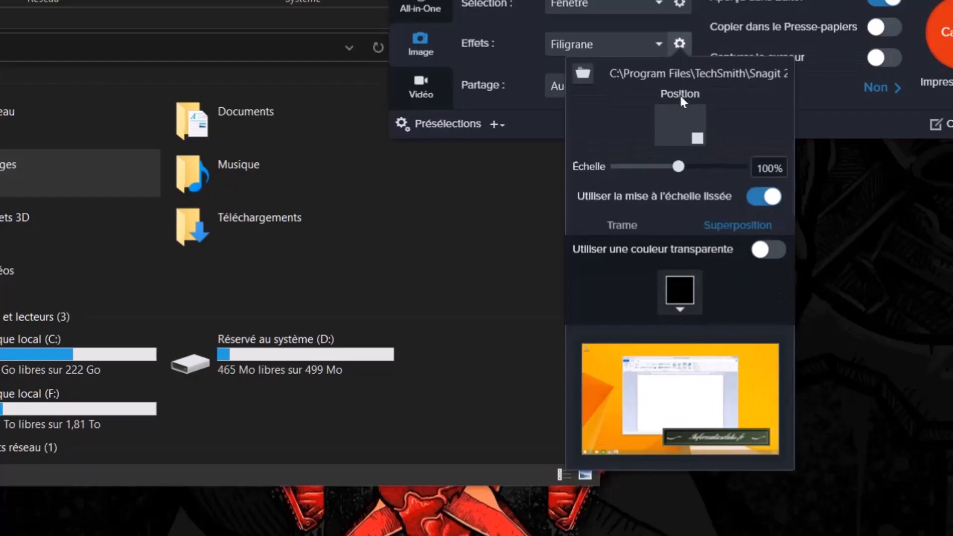
click(687, 139)
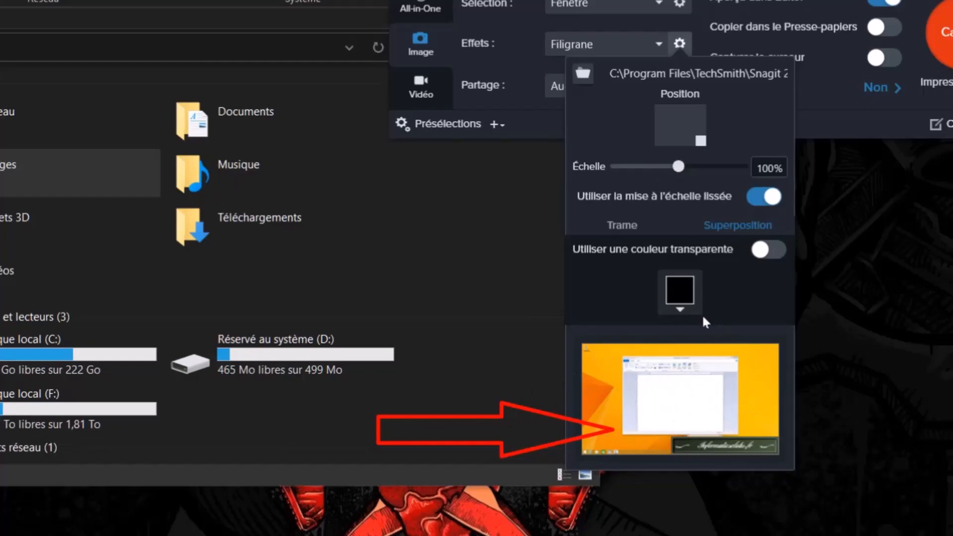
Set the watermark's scale to 65% and close the effect settings.
mouse_move(675, 173)
mouse_down()
mouse_move(647, 170)
mouse_move(710, 174)
mouse_move(683, 175)
mouse_up()
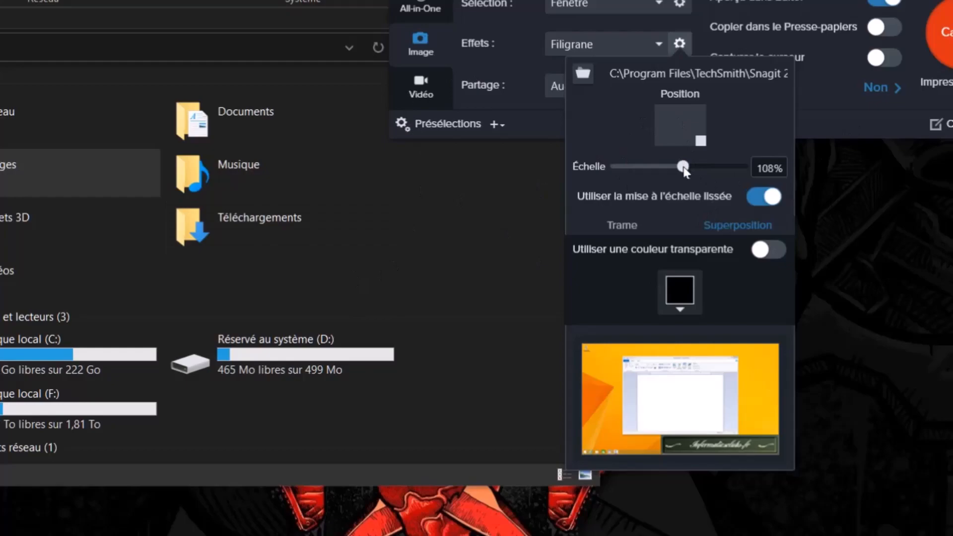
drag(684, 168, 658, 168)
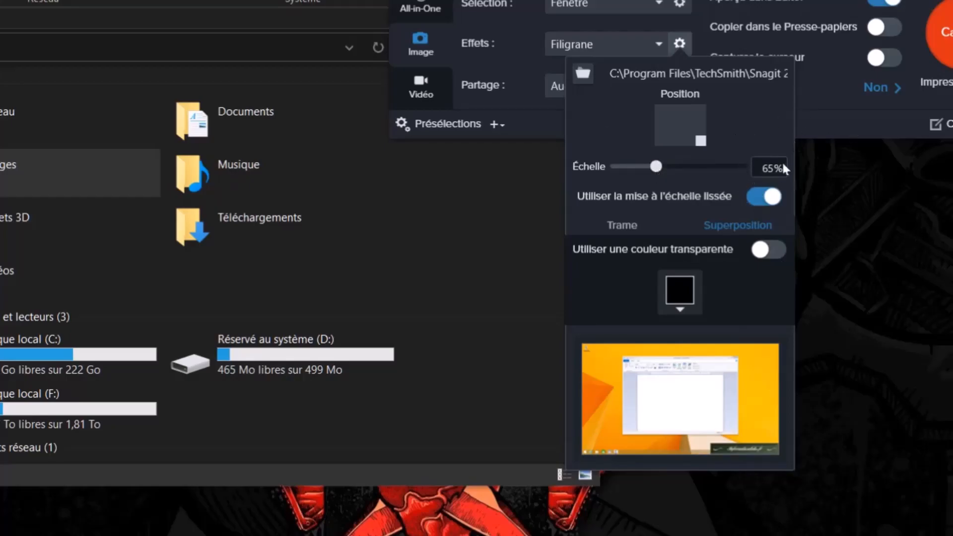
click(826, 93)
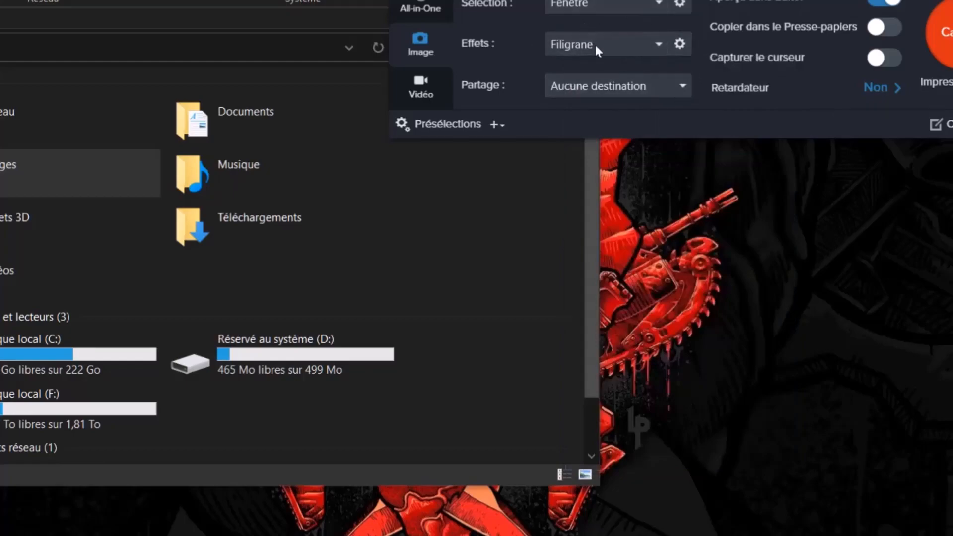
Create a new preset from the active capture settings, keeping the suggested name.
click(495, 125)
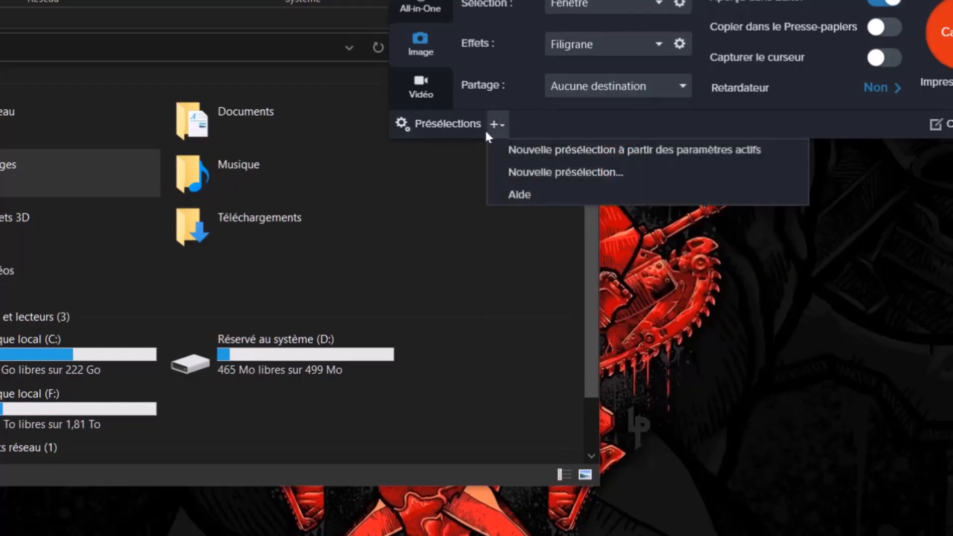
click(563, 151)
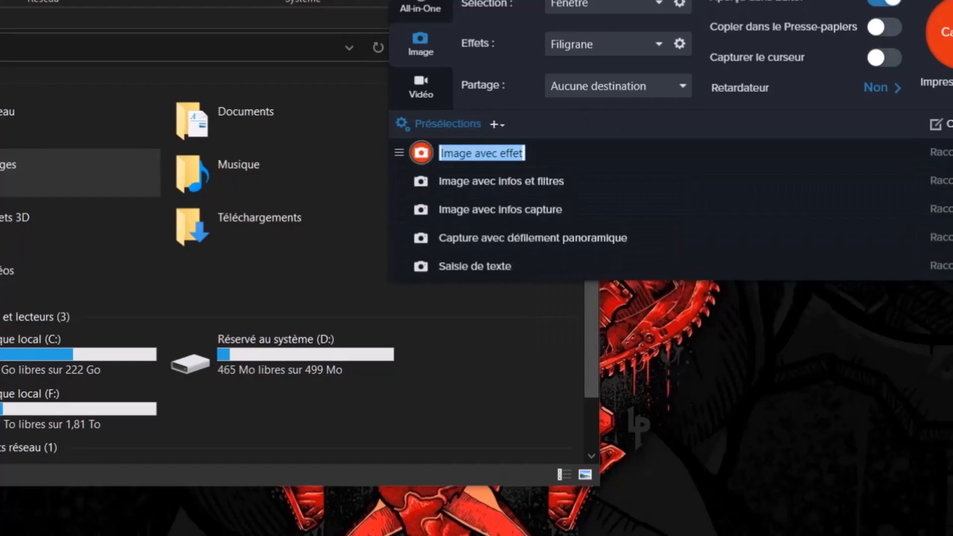
key(Return)
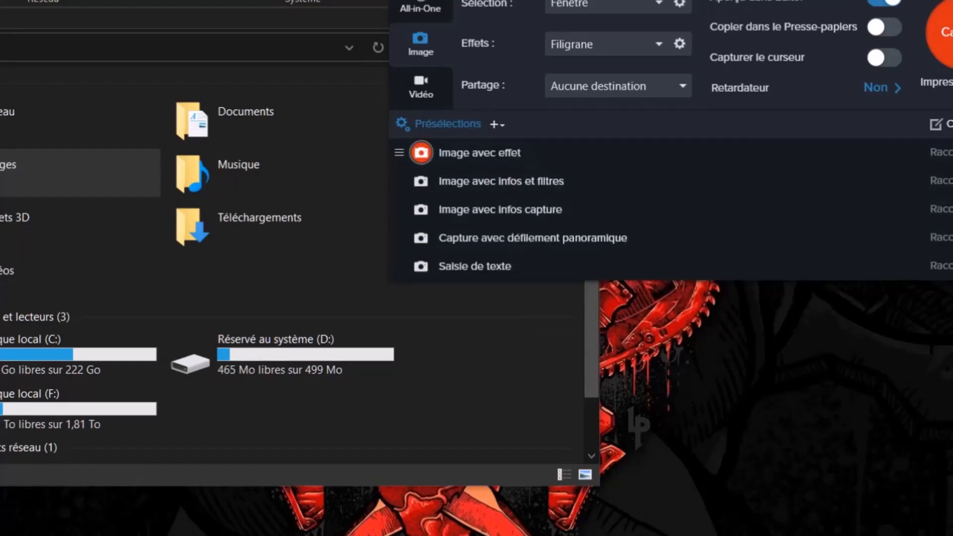
Rename the new "Image avec effet" preset as "Image avec filigrane".
click(951, 179)
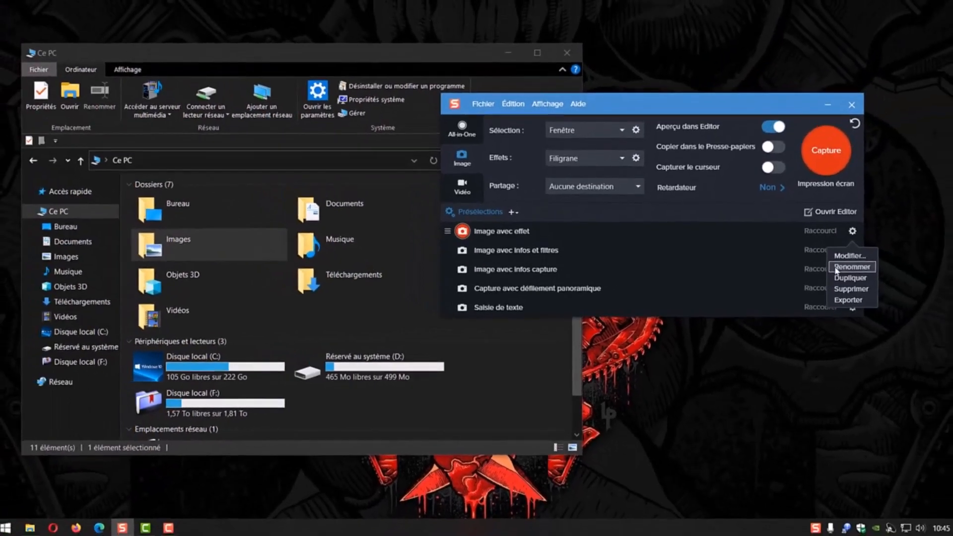
click(838, 269)
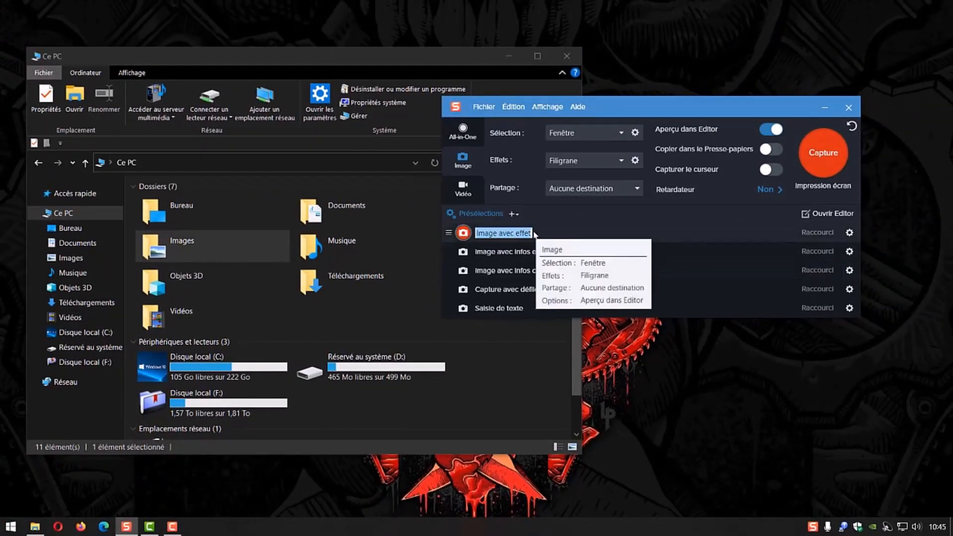
click(526, 232)
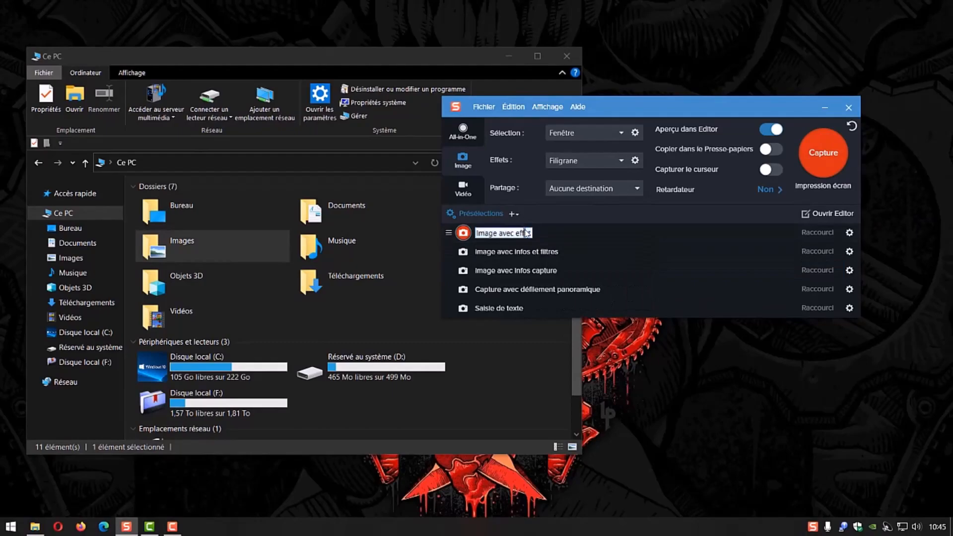
double_click(527, 232)
text(filigrane)
key(Return)
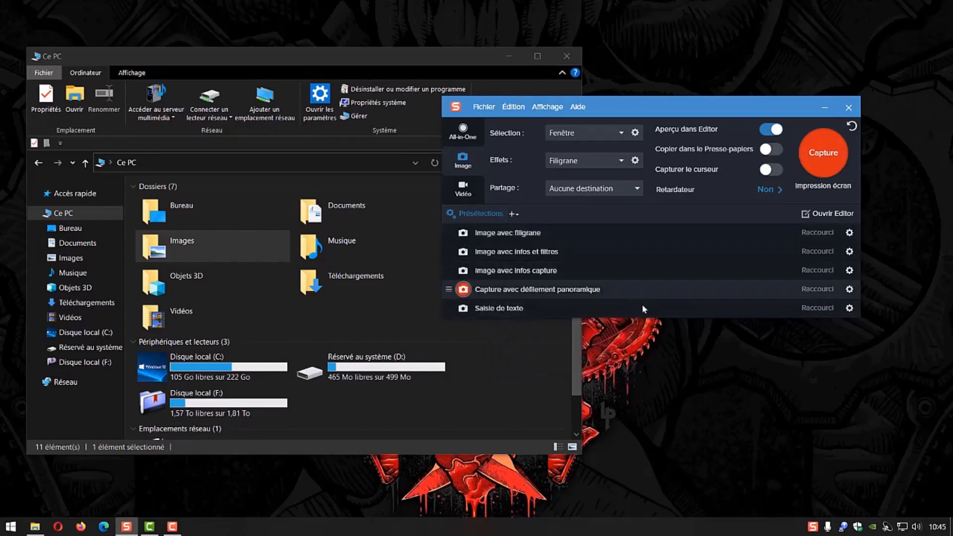
mouse_move(512, 250)
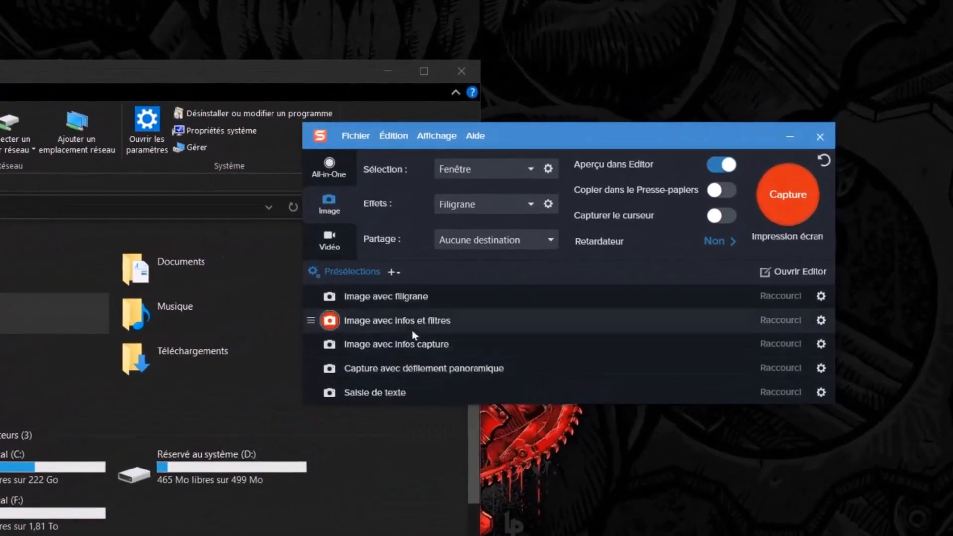
mouse_move(455, 337)
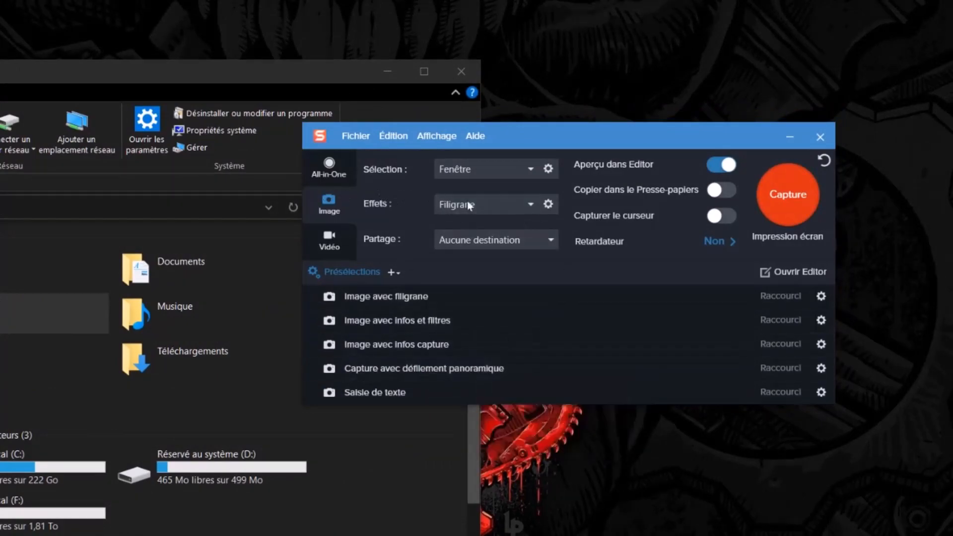
click(530, 206)
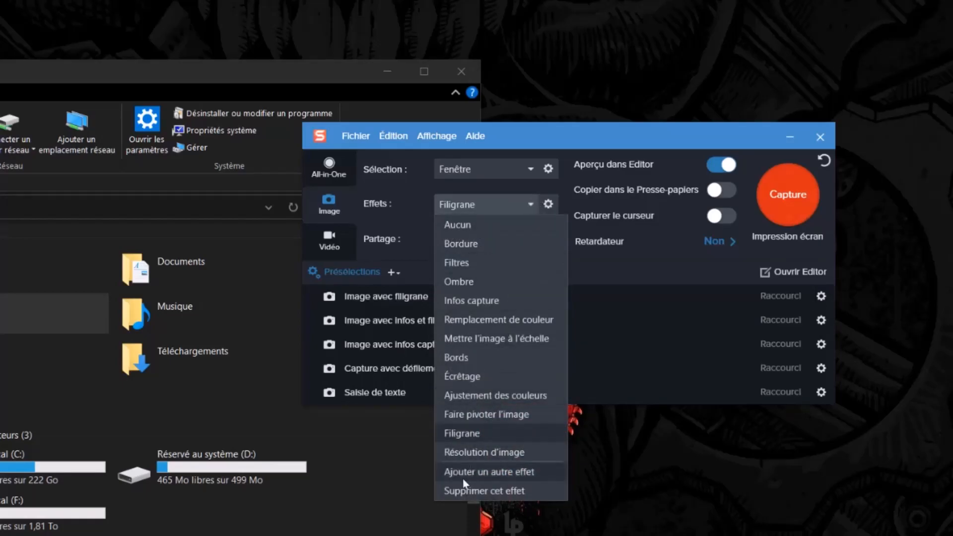
click(678, 328)
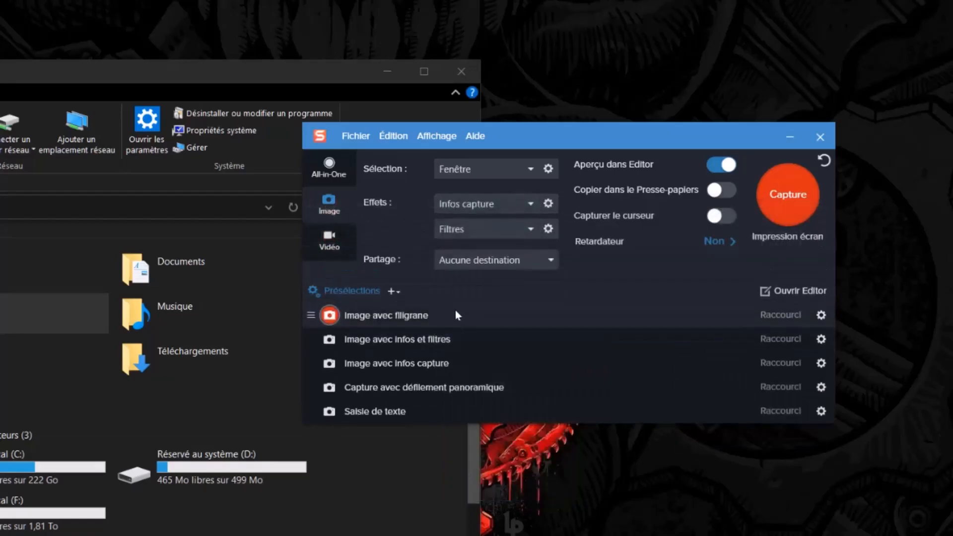
click(456, 315)
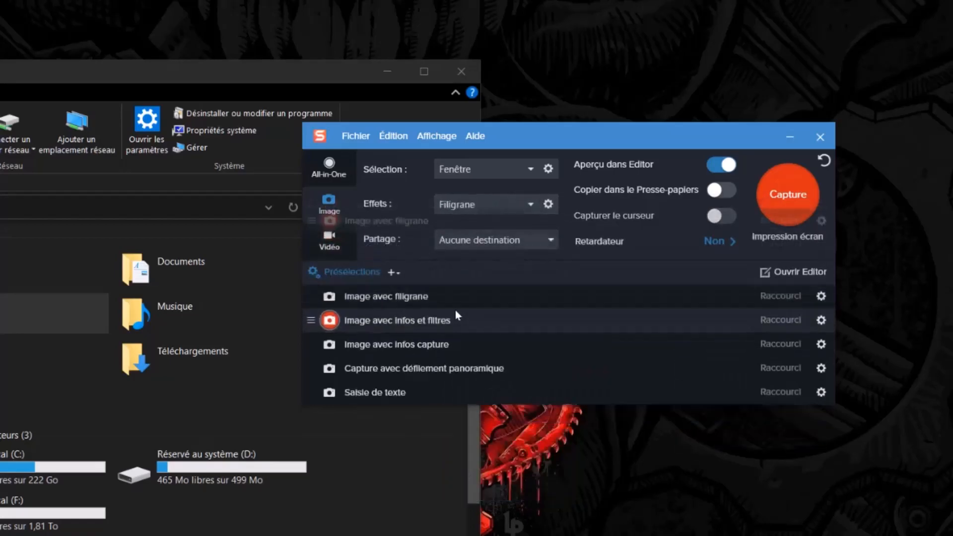
Capture the Ce PC window with the Filigrane effect applied.
click(789, 195)
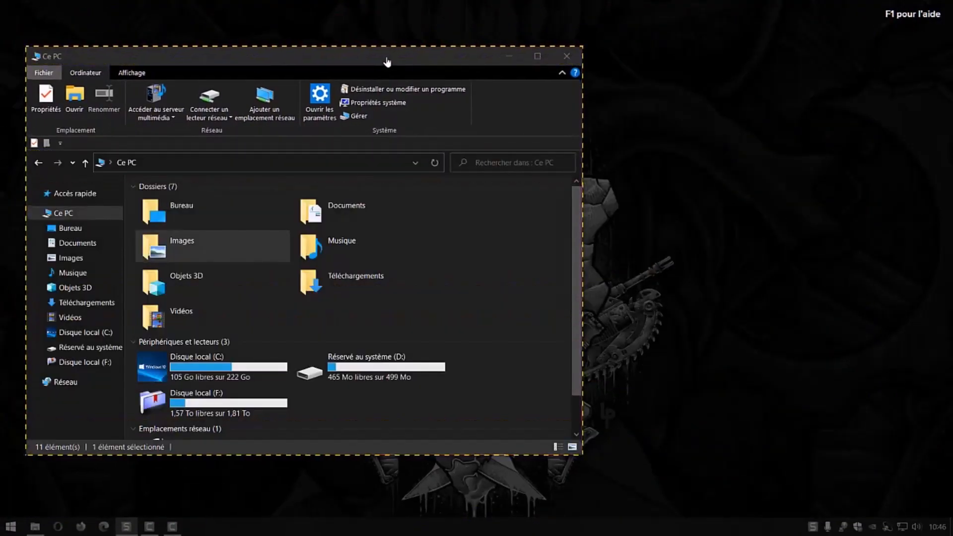
click(388, 62)
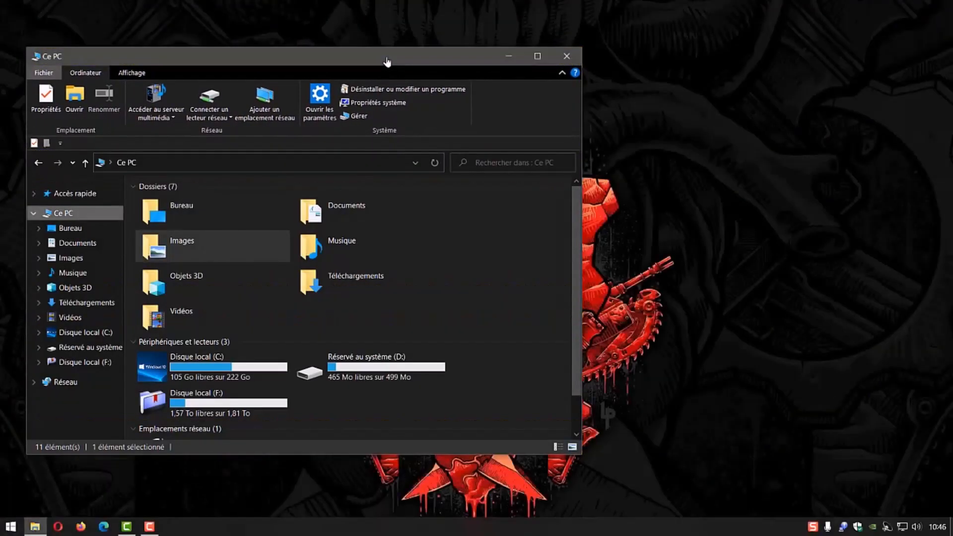